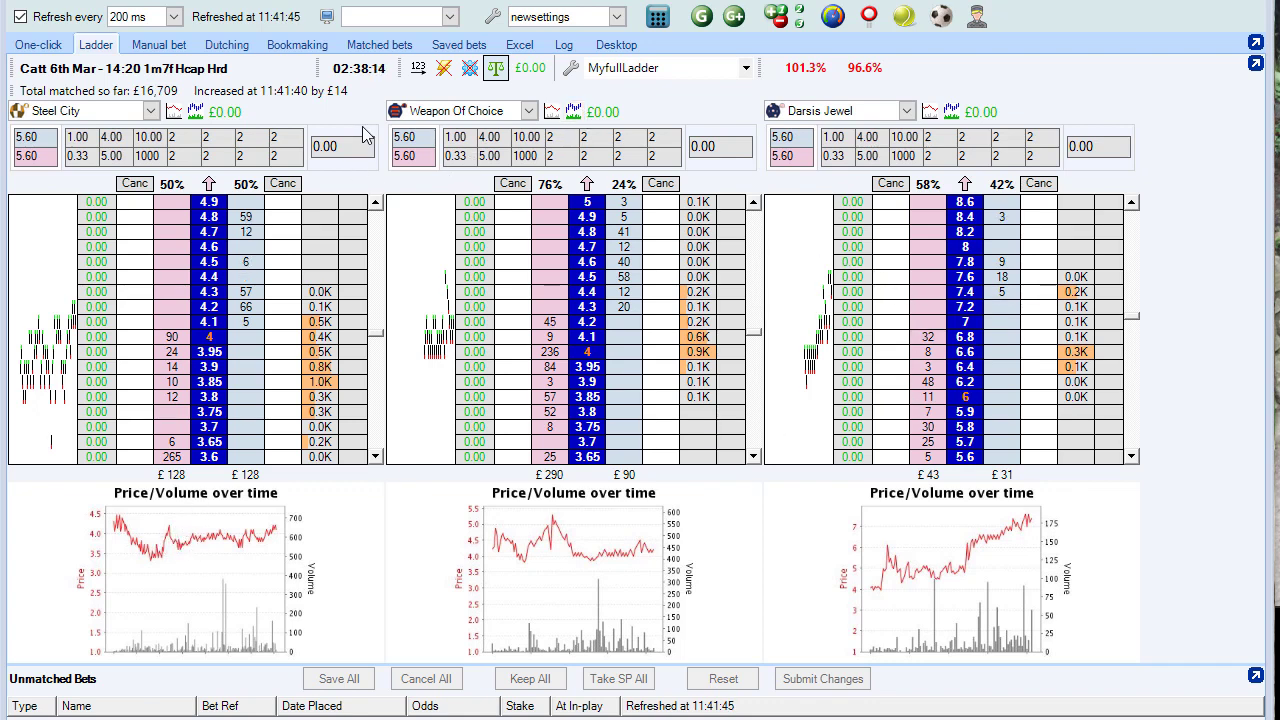
click(182, 108)
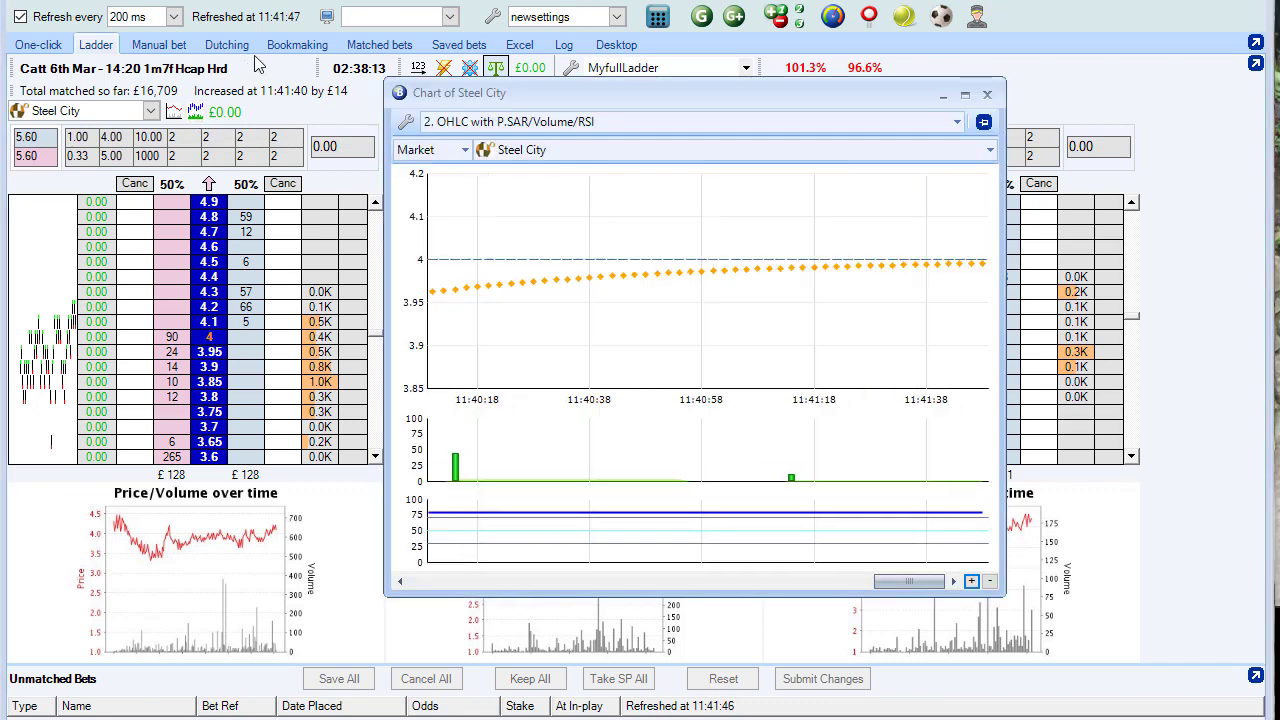
click(583, 121)
click(560, 140)
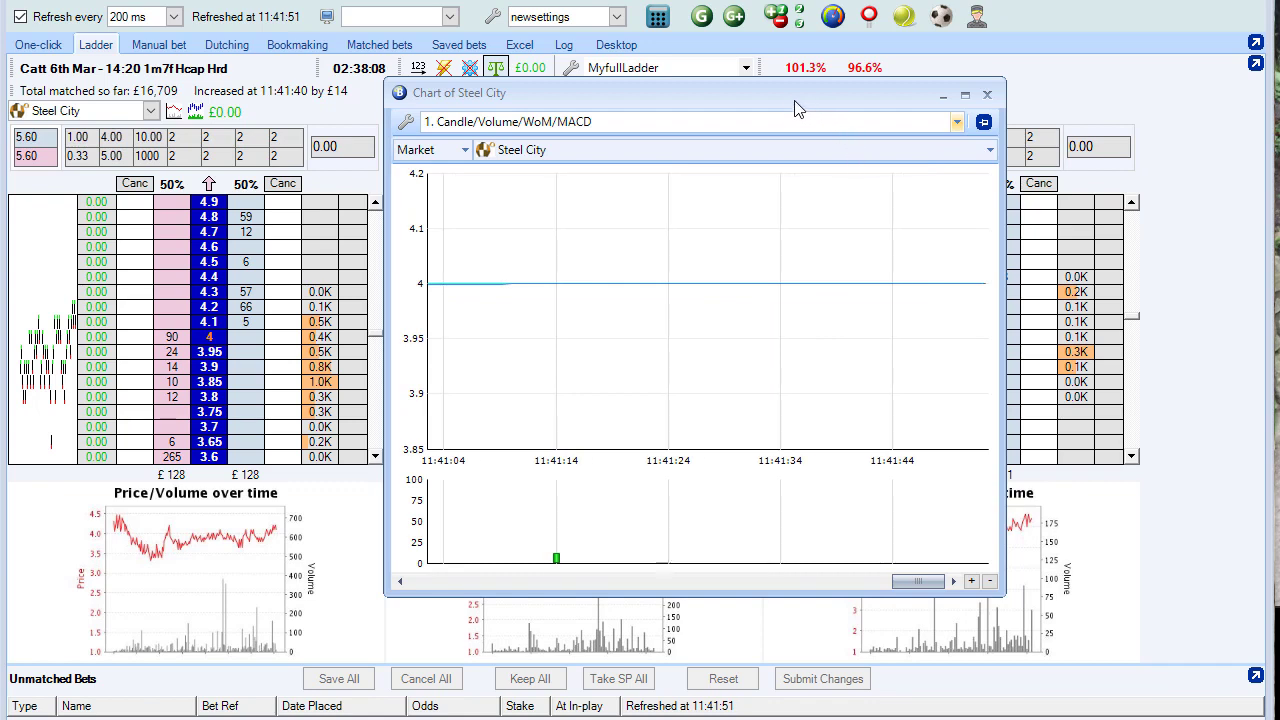
drag(795, 108, 773, 136)
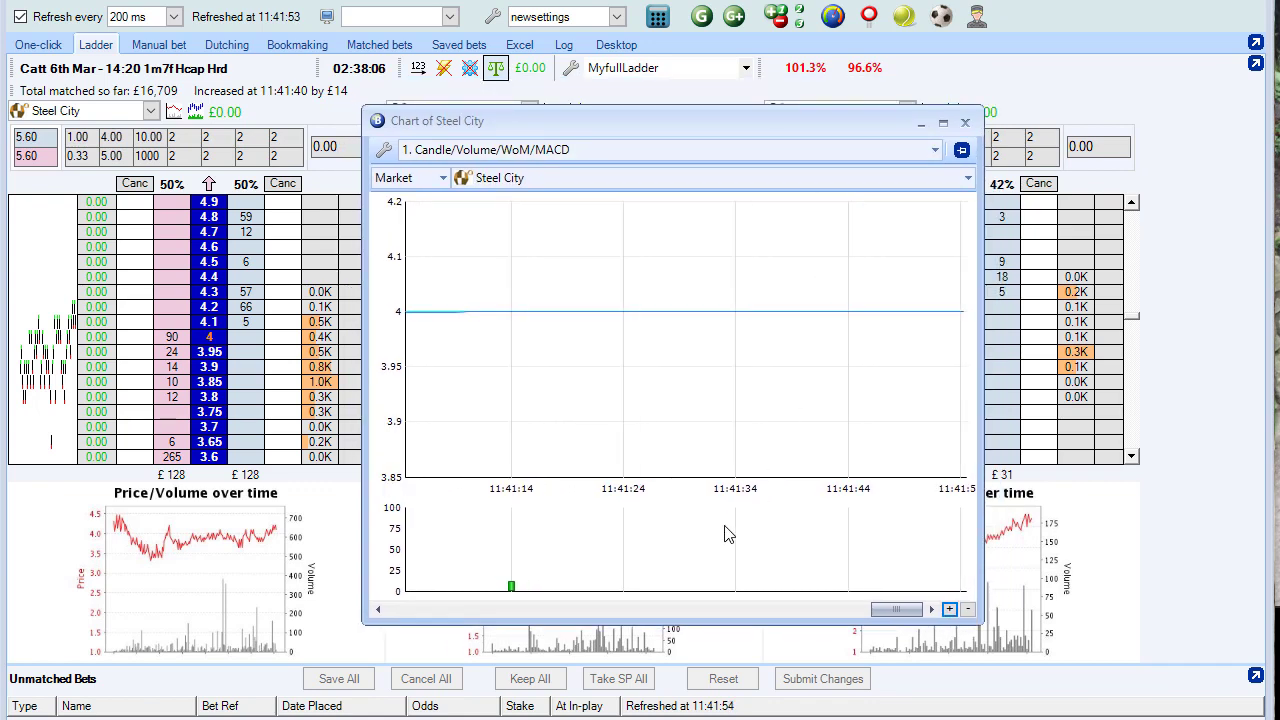
click(937, 157)
click(809, 328)
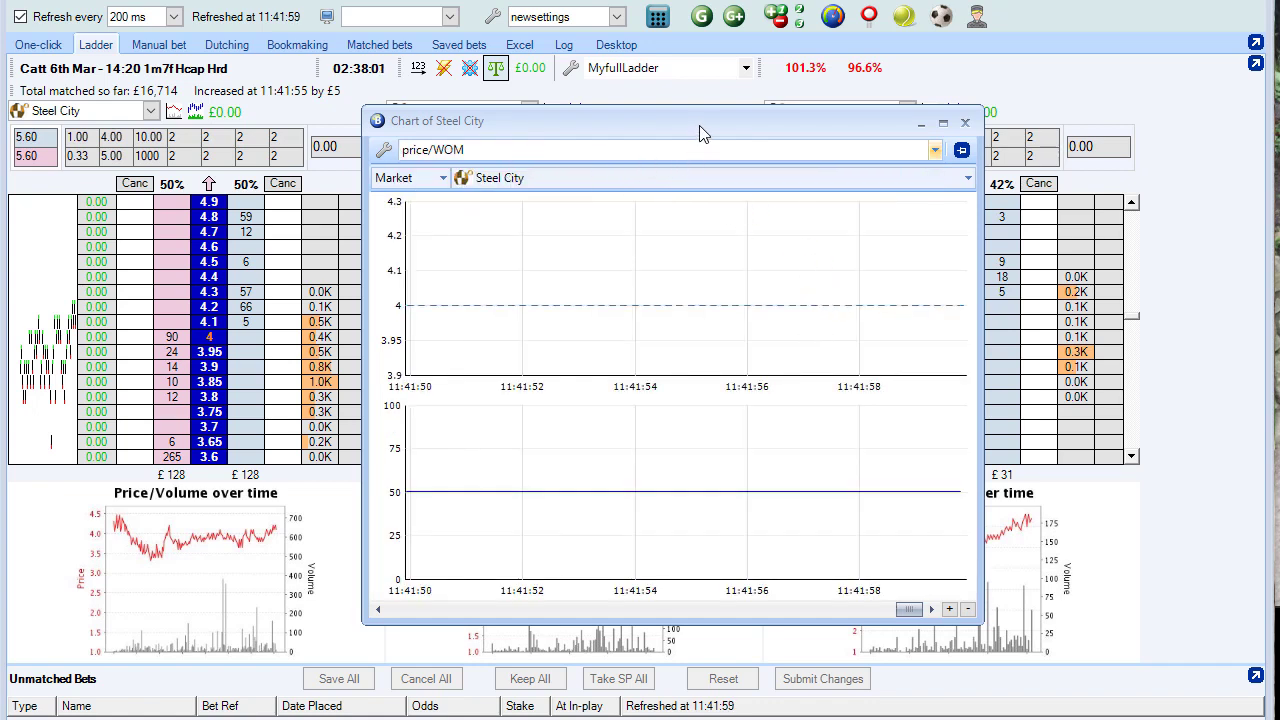
drag(699, 125, 581, 312)
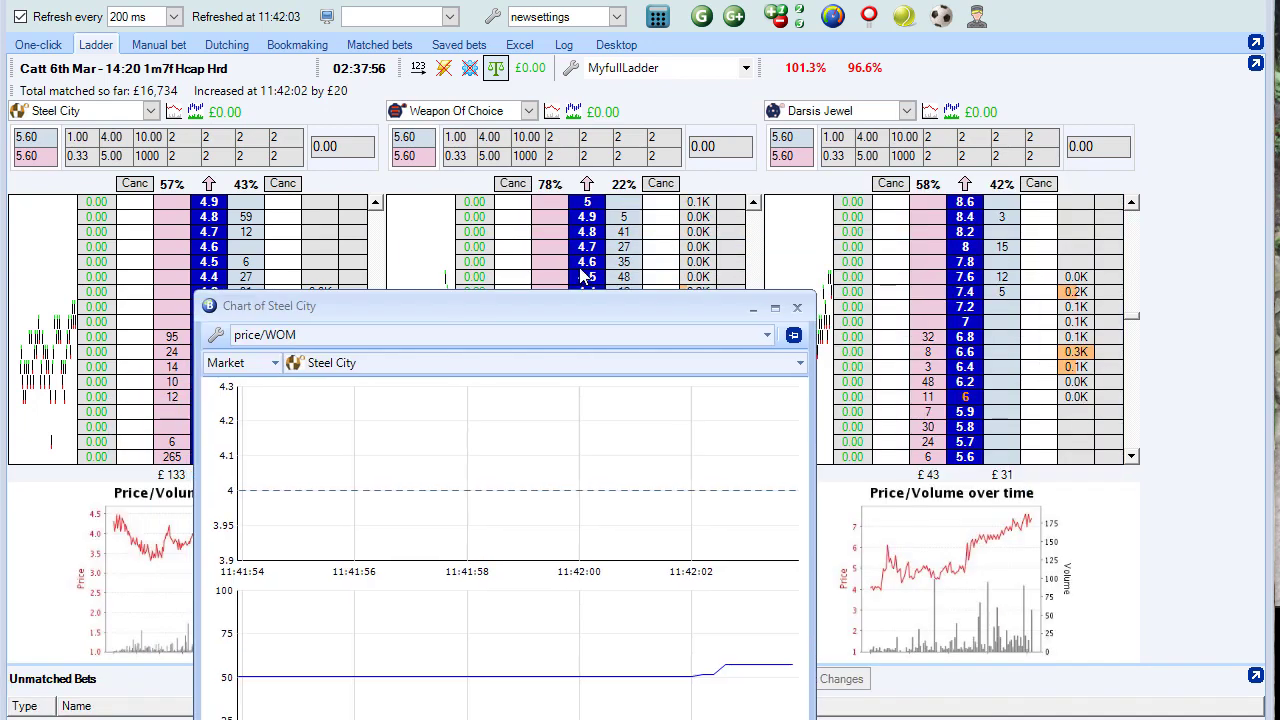
click(582, 276)
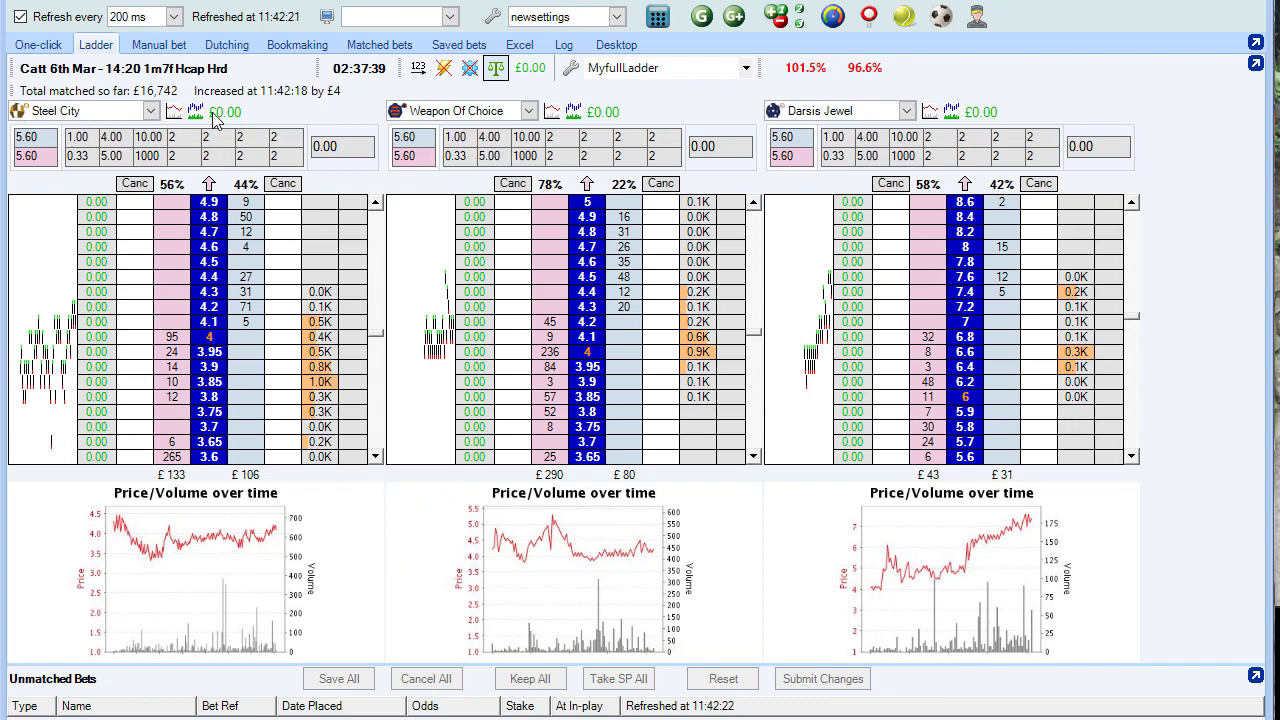
click(570, 68)
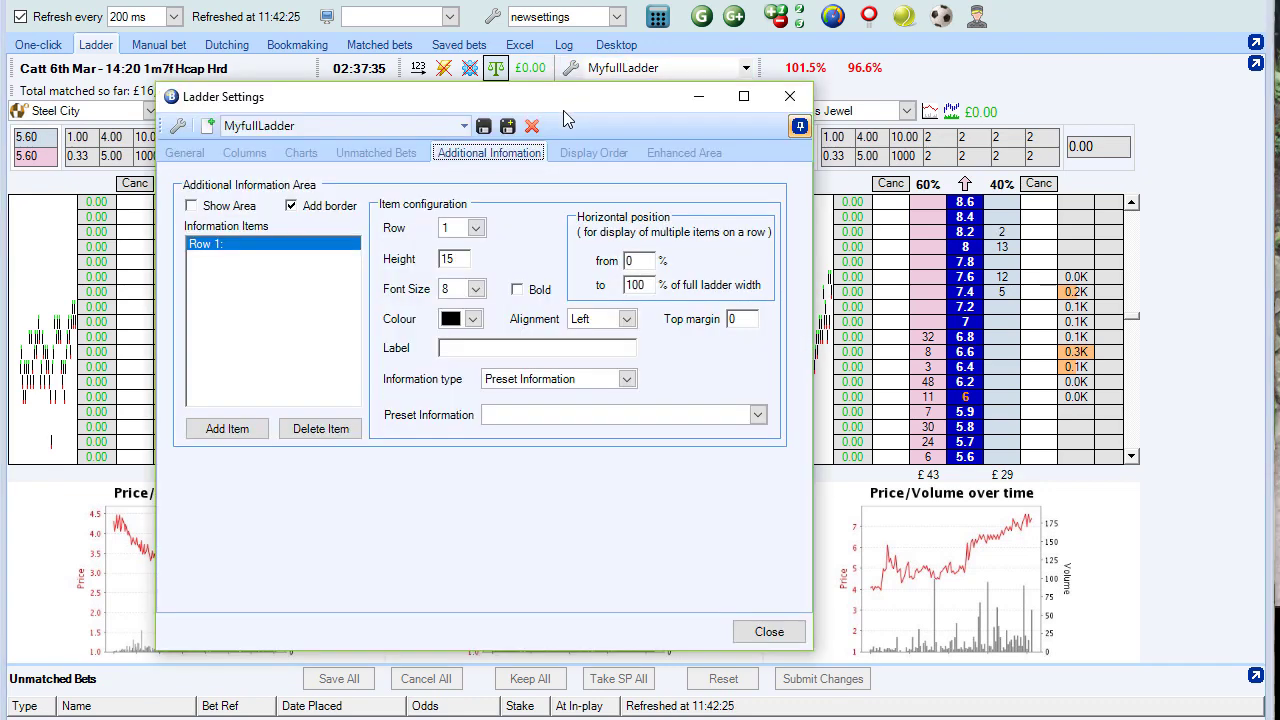
click(185, 158)
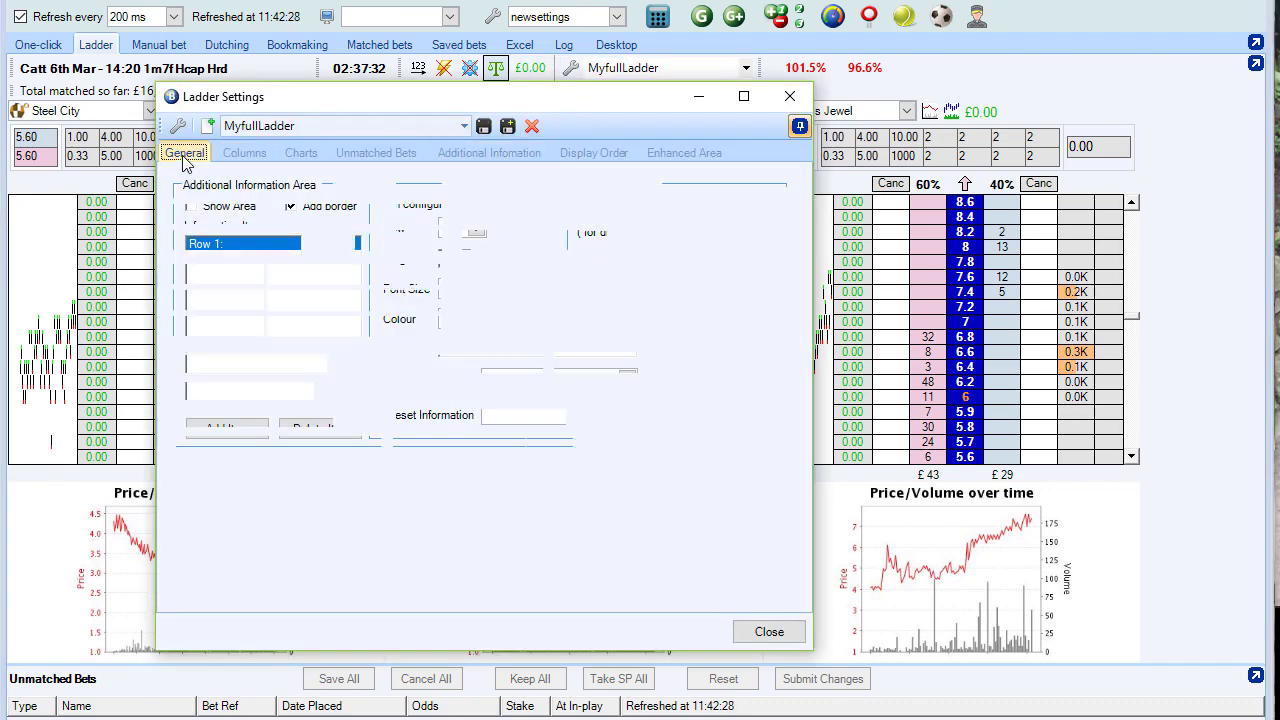
click(241, 157)
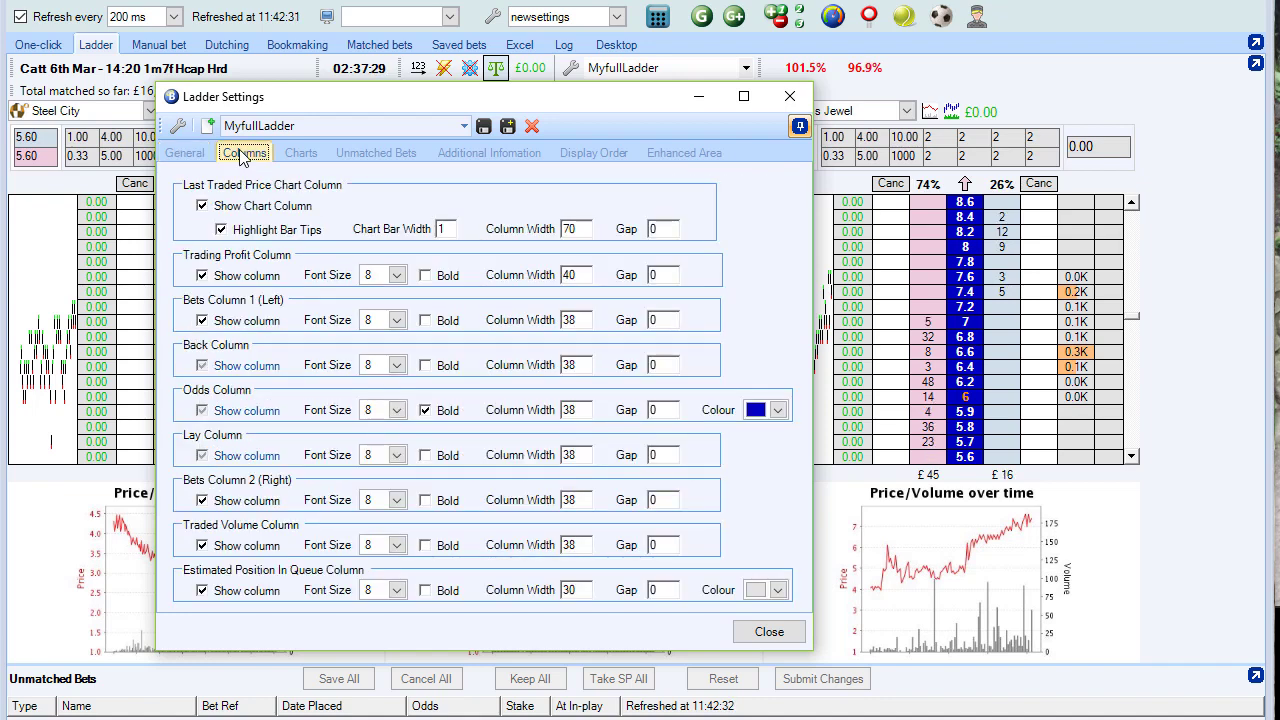
click(291, 152)
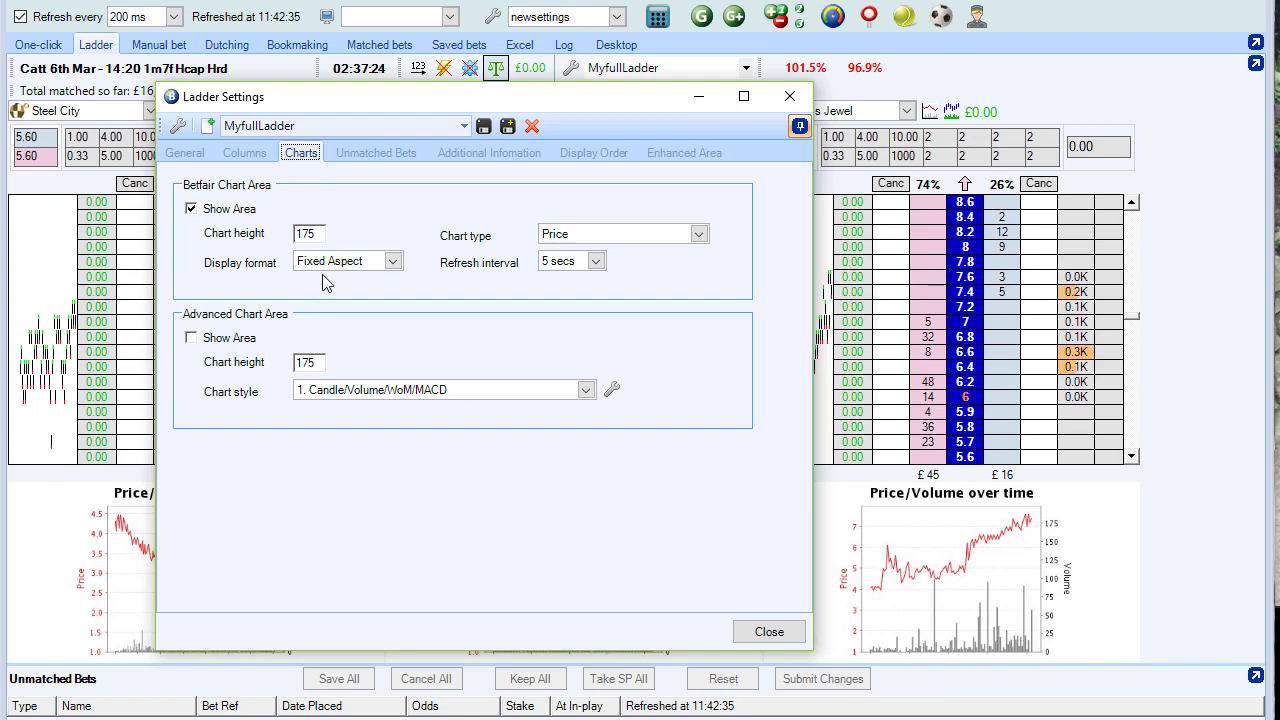
click(244, 153)
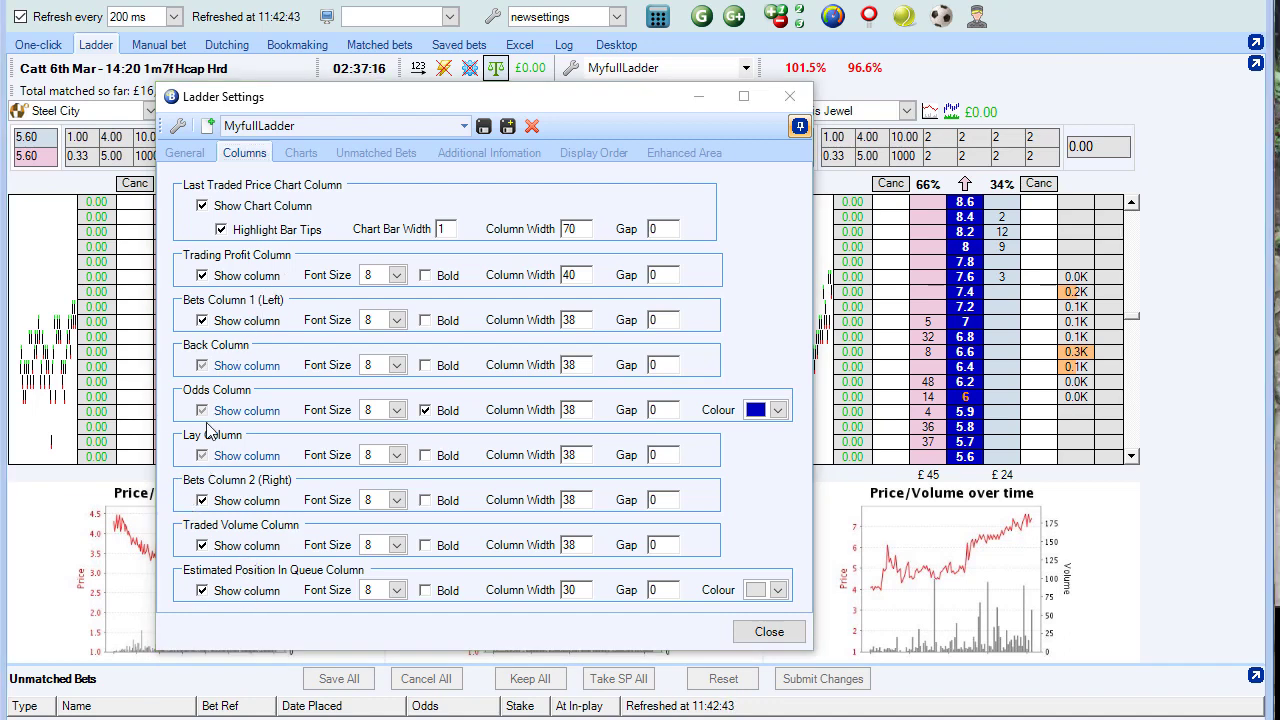
click(305, 154)
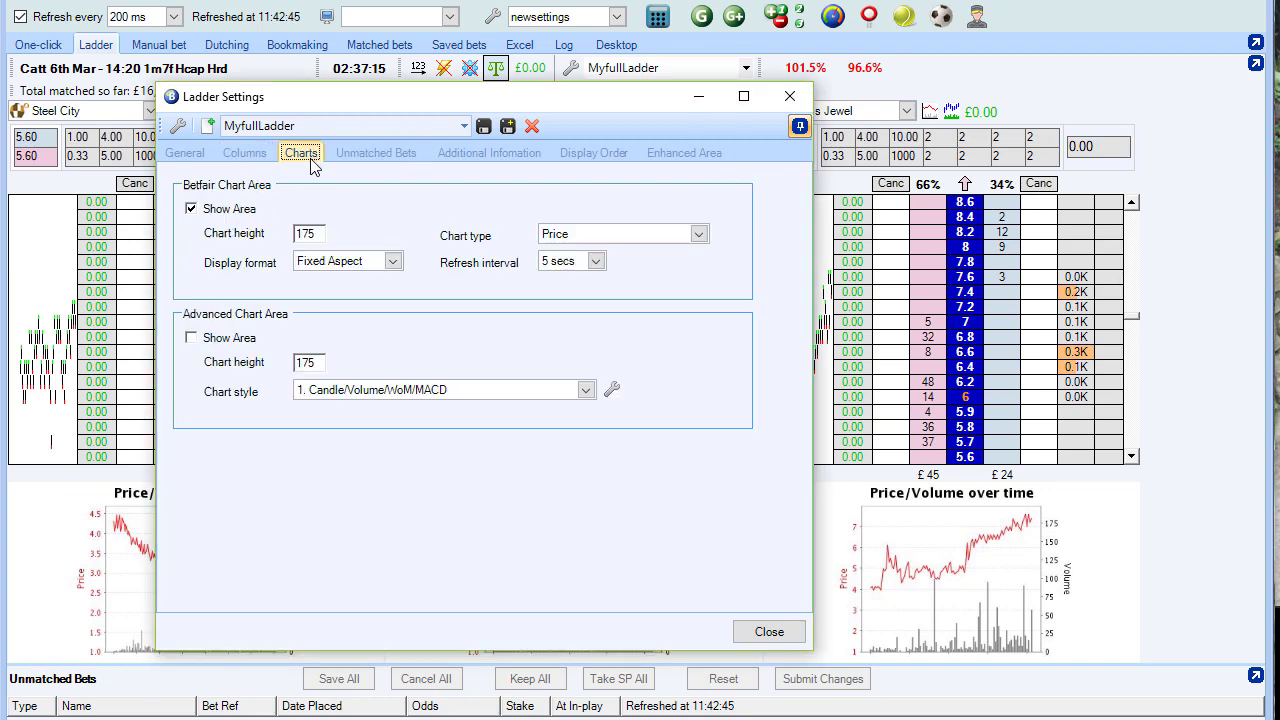
click(387, 155)
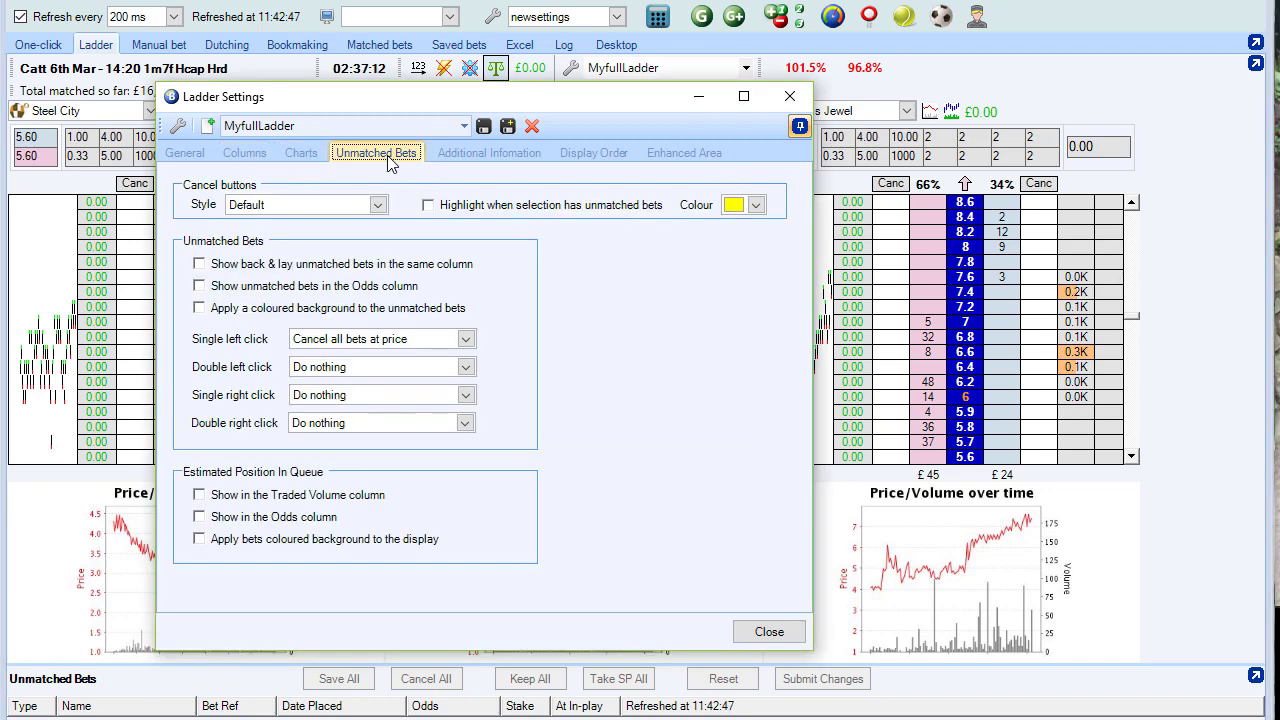
click(488, 153)
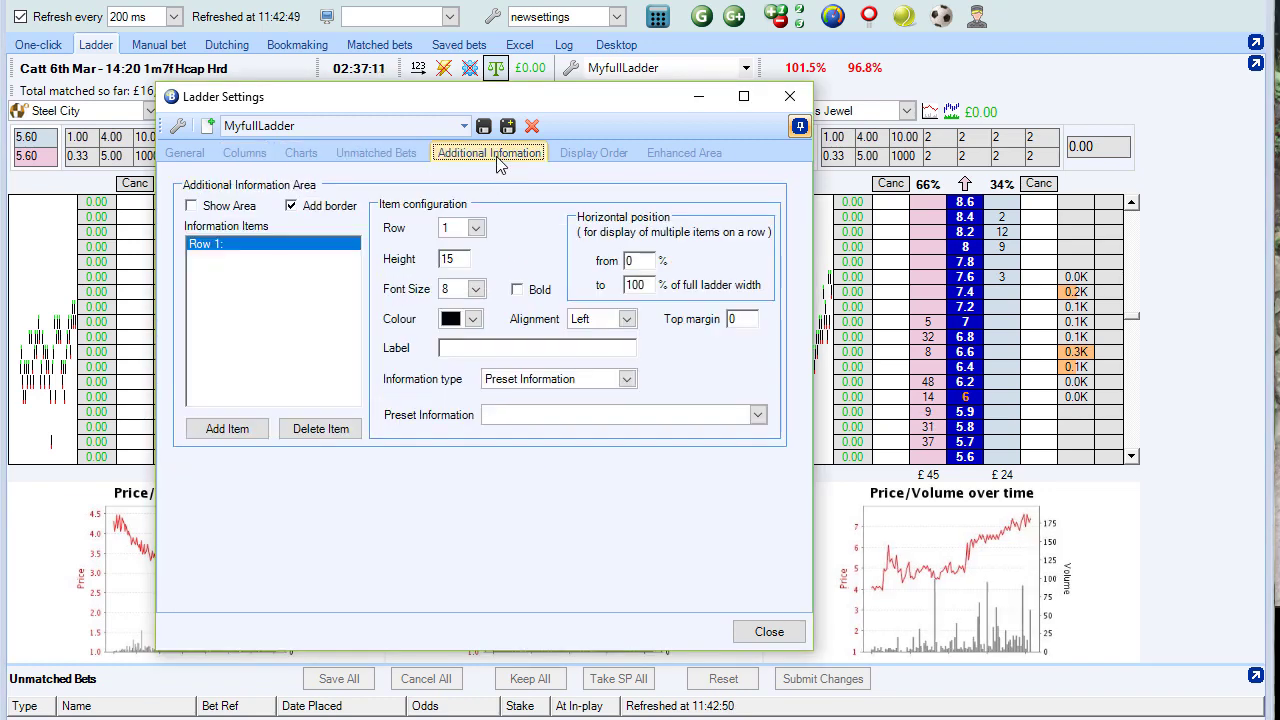
click(587, 160)
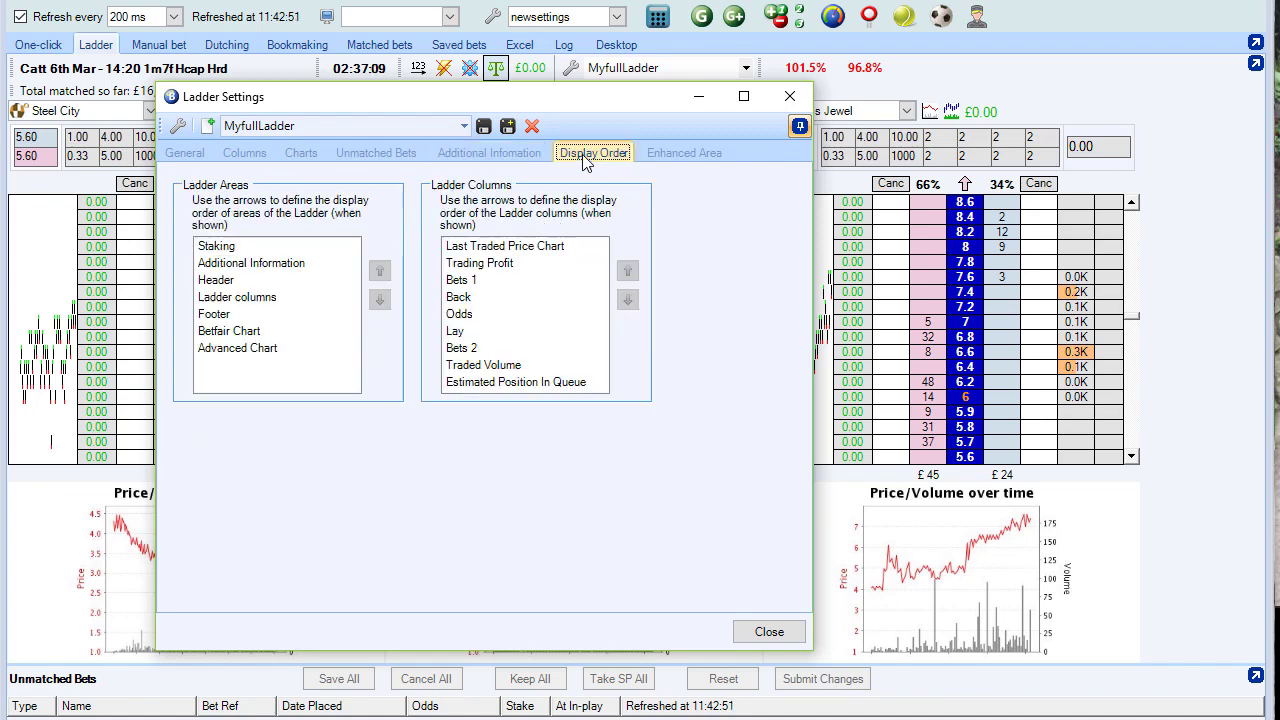
click(666, 158)
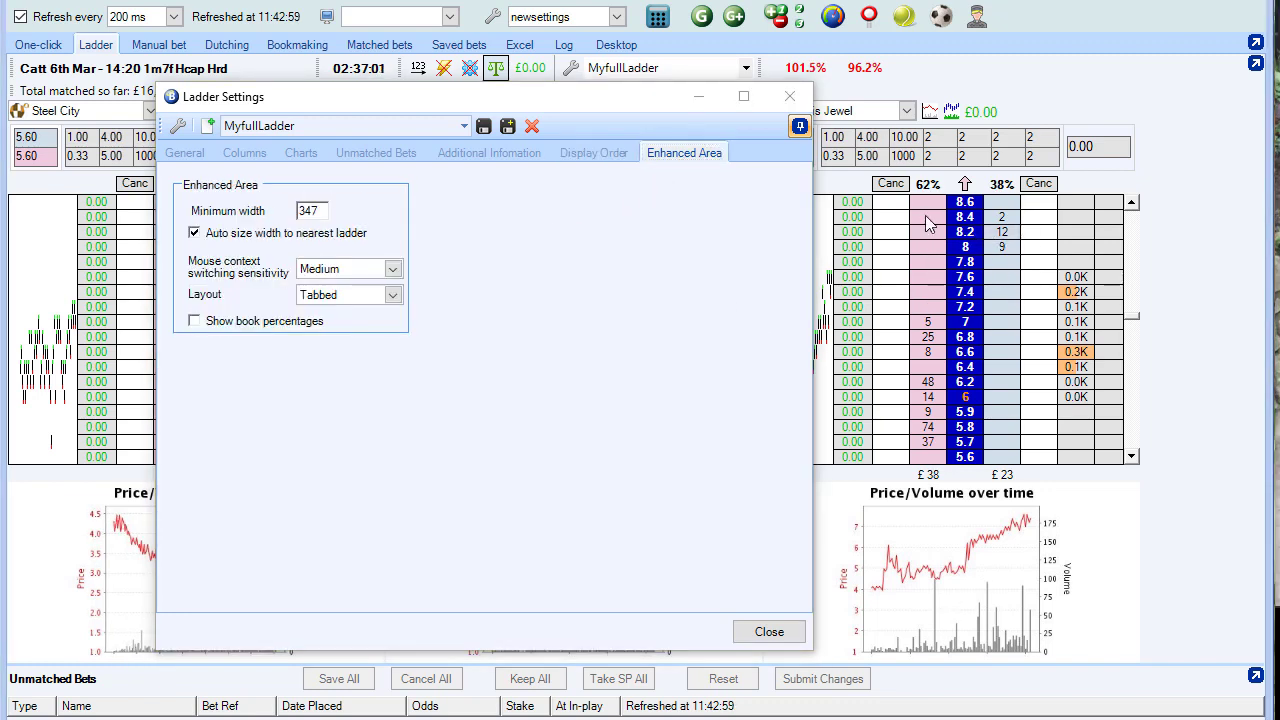
click(790, 96)
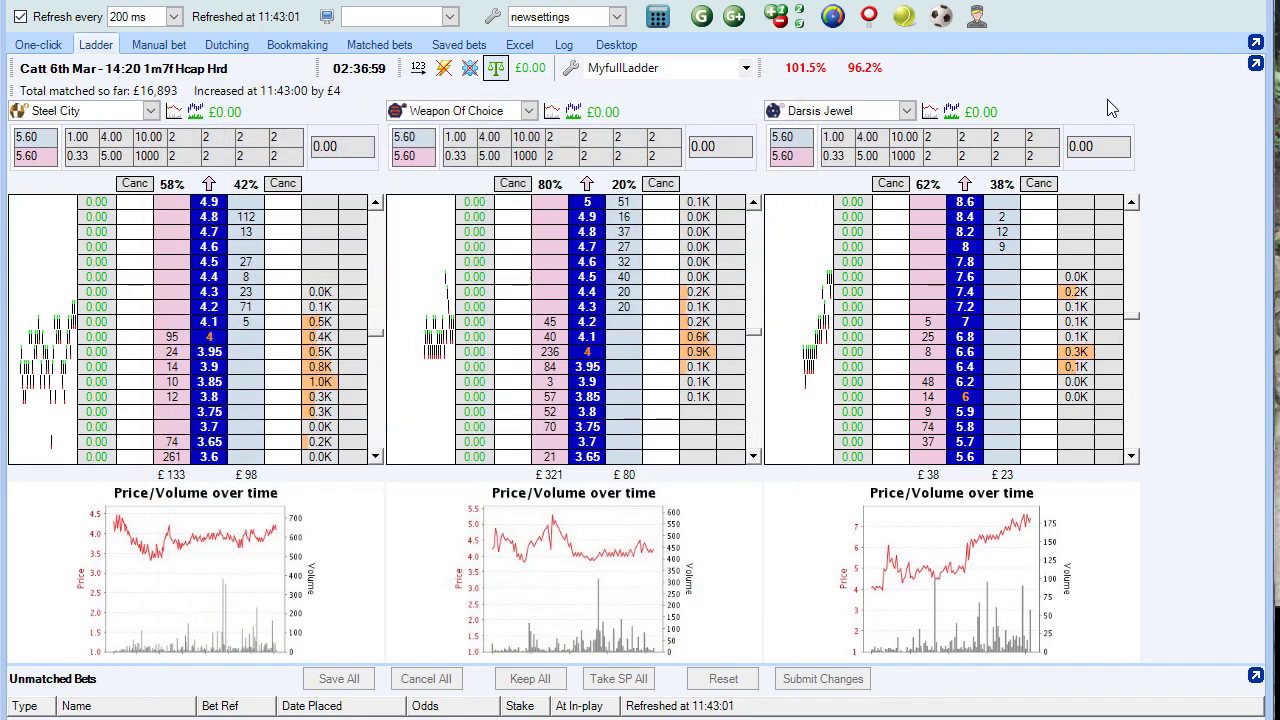
- Re-dock the detached ladder window into the main panel, then briefly check the Staking settings
click(1255, 64)
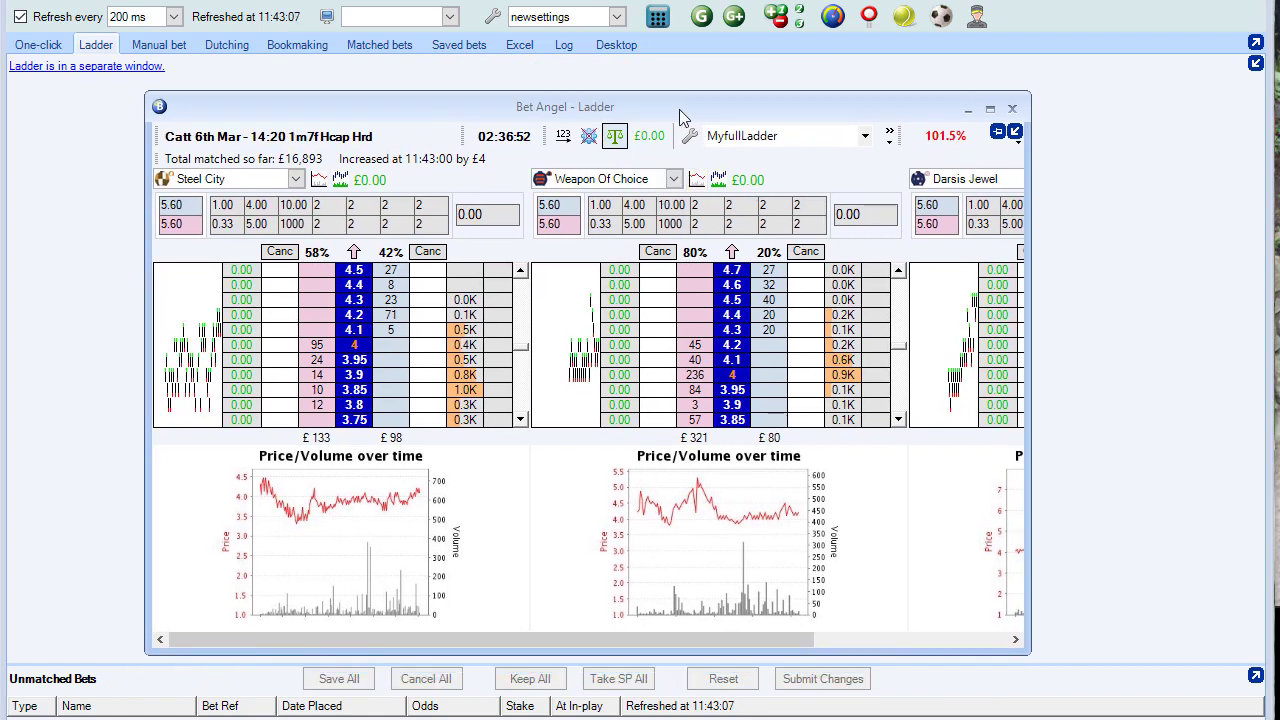
drag(637, 102, 541, 84)
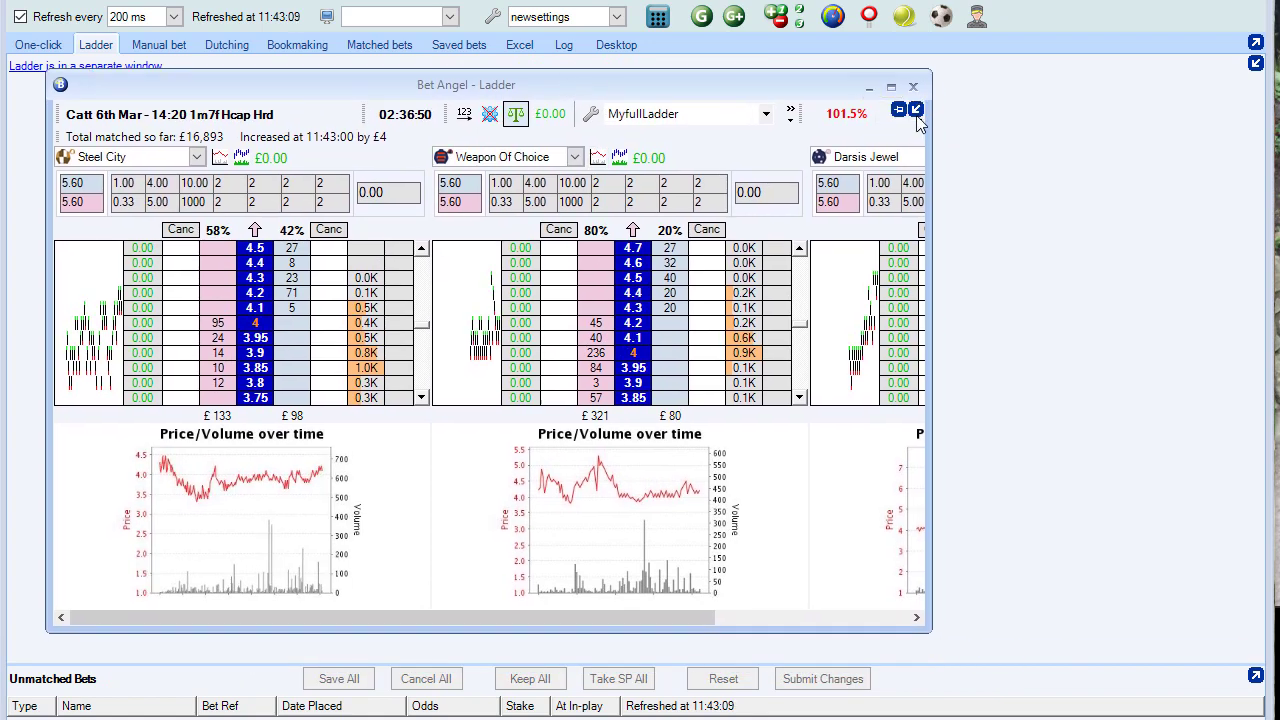
click(916, 111)
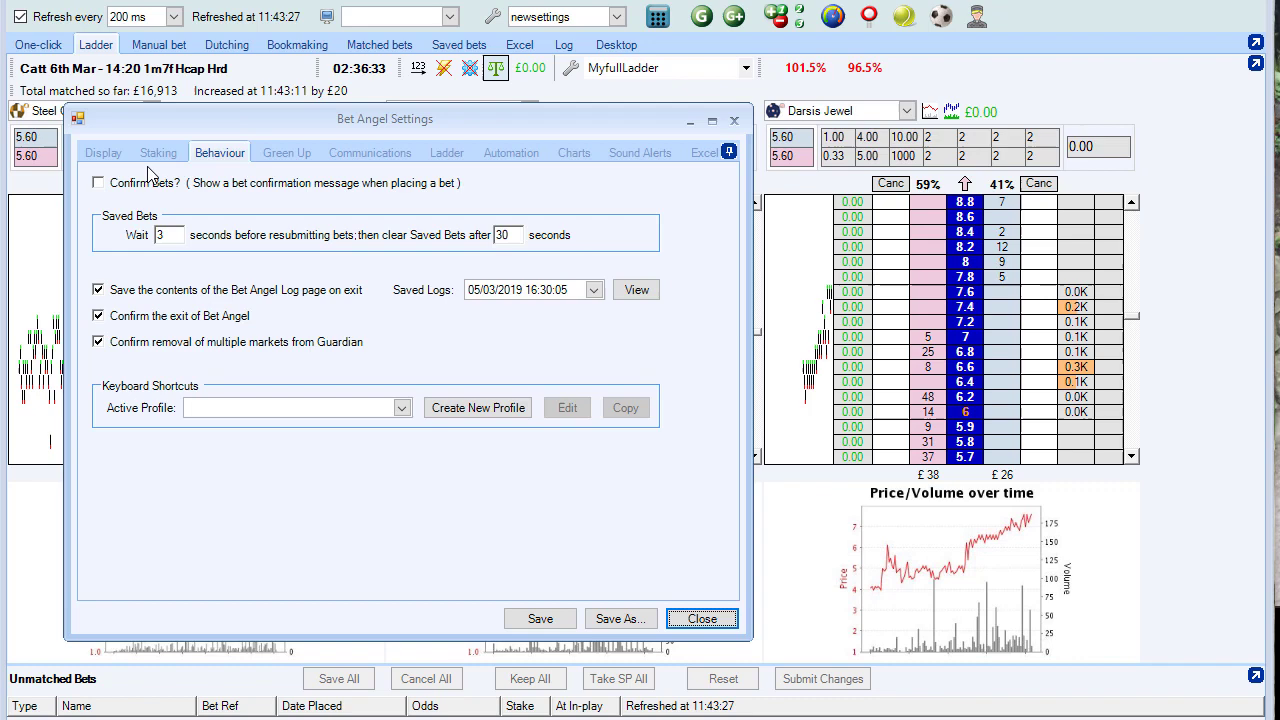
click(158, 152)
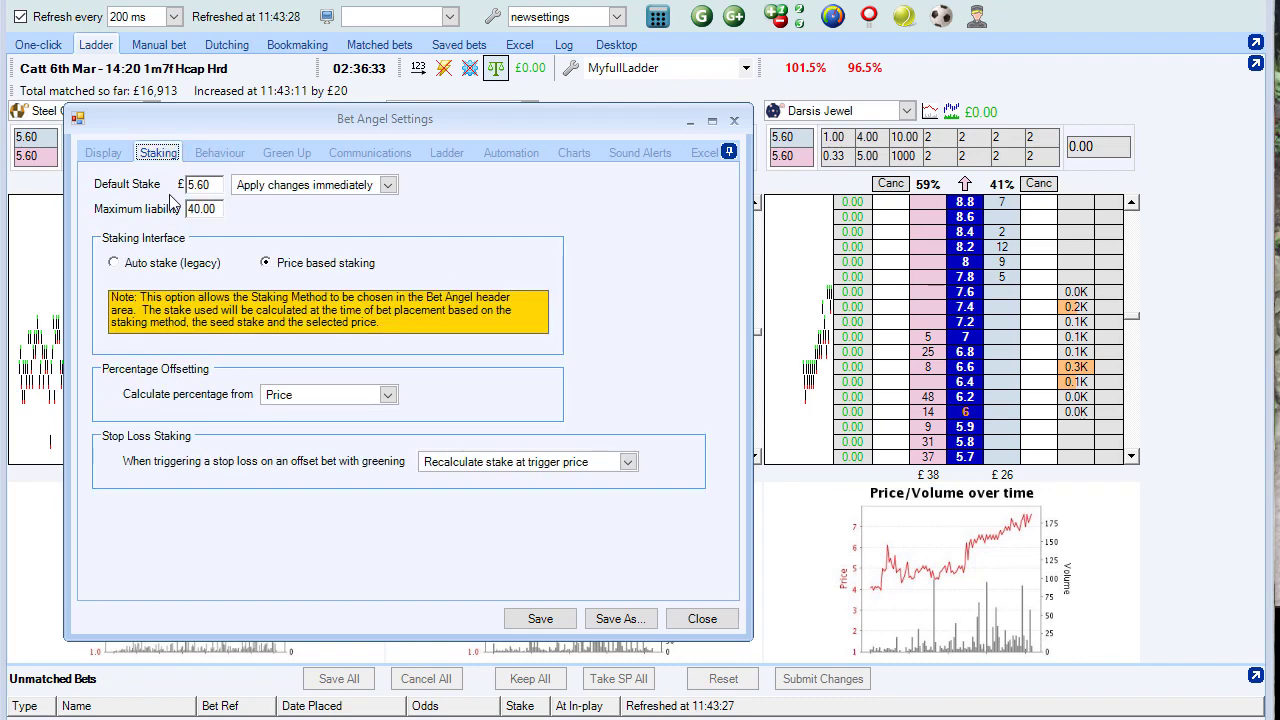
click(734, 120)
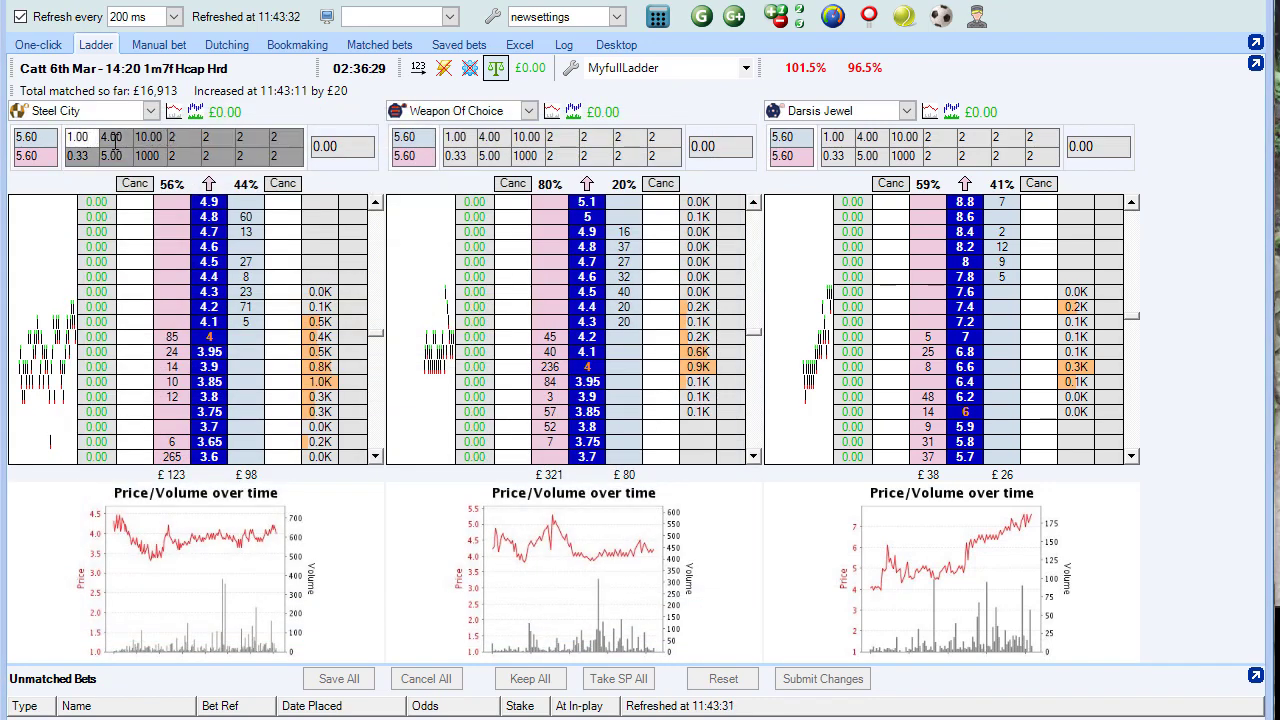
- Choose Steel City's 5.60 stake preset and lay Steel City at 4.1
click(122, 137)
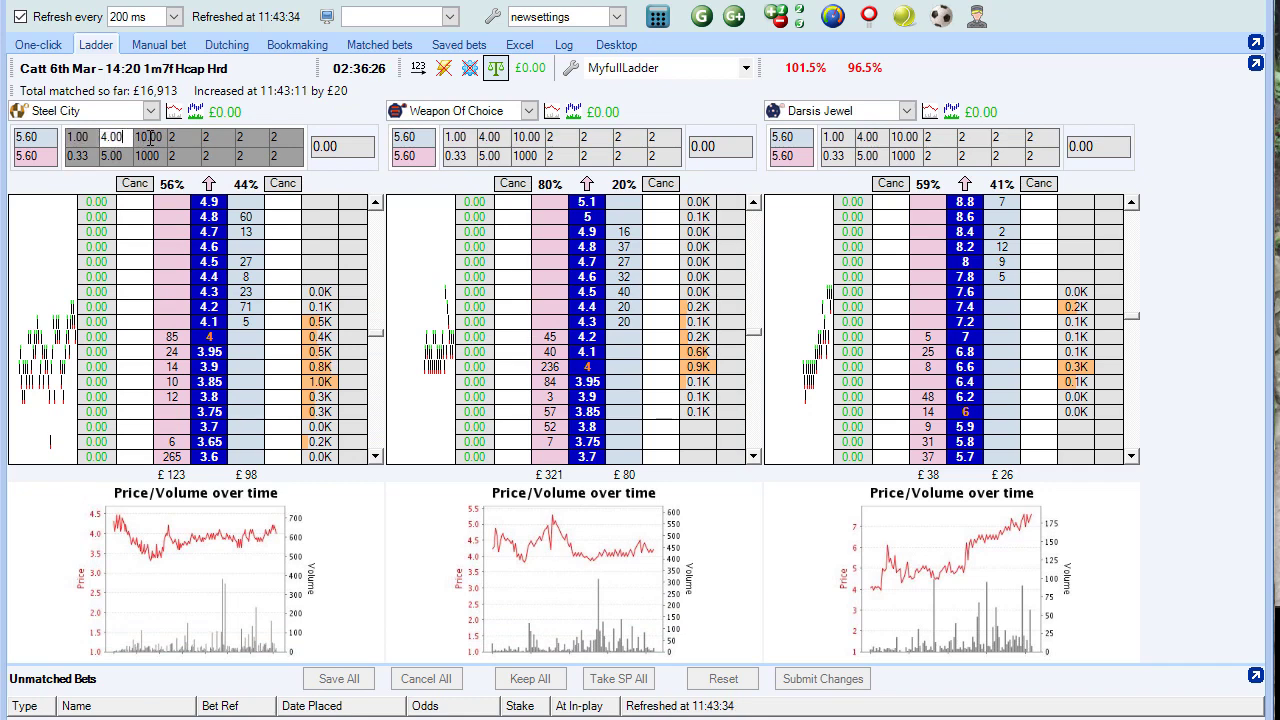
click(149, 137)
click(182, 137)
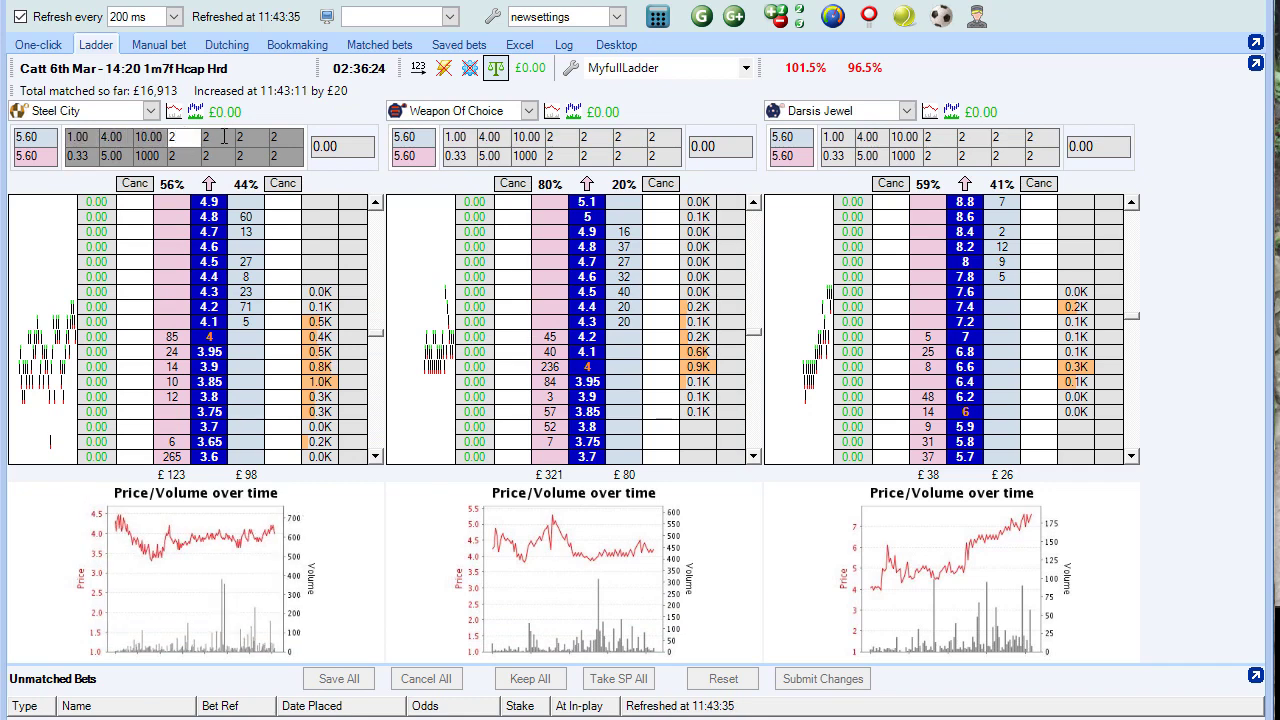
click(150, 150)
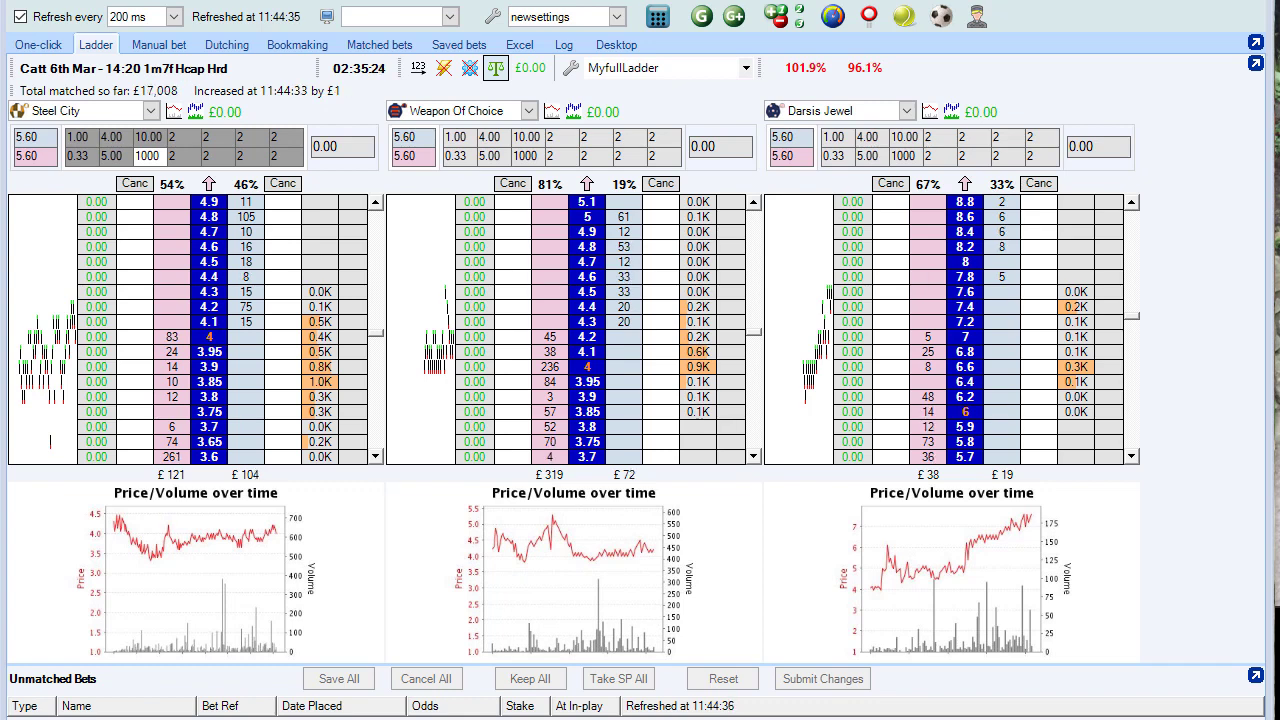
click(27, 139)
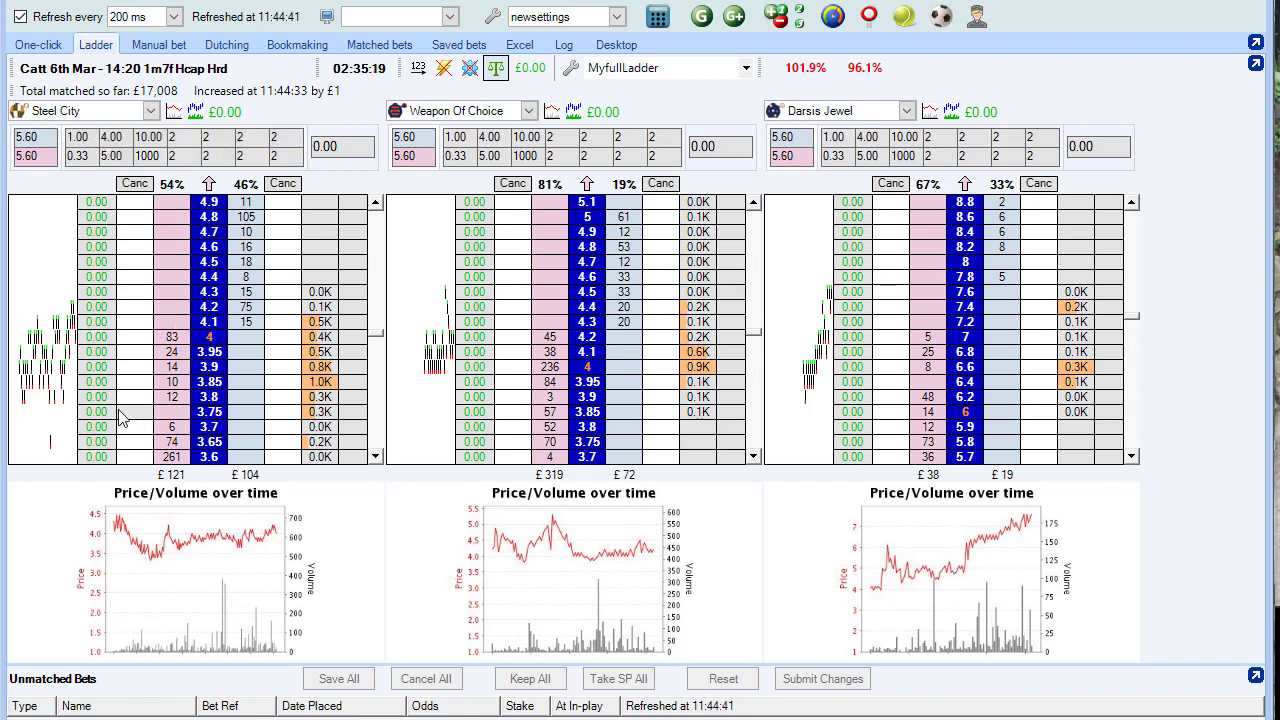
click(172, 323)
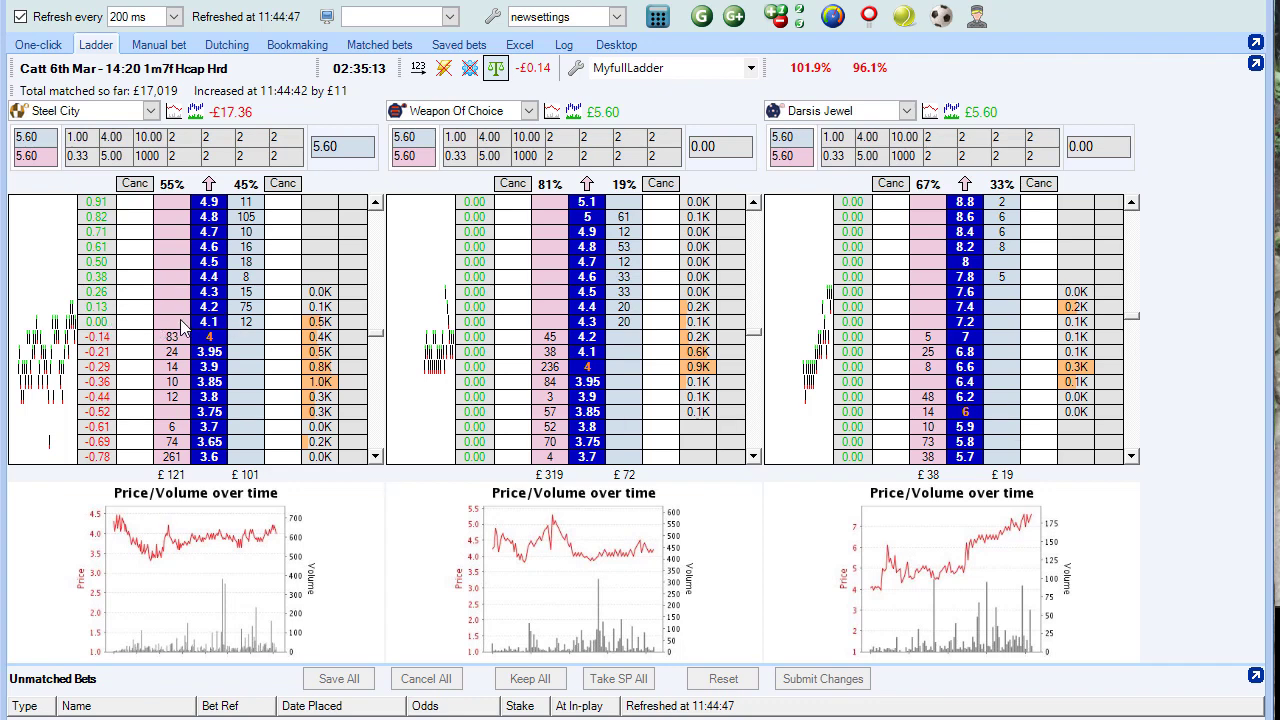
- Place a 5.60 bet on Steel City at 4.4, then move it to 4.2
click(250, 283)
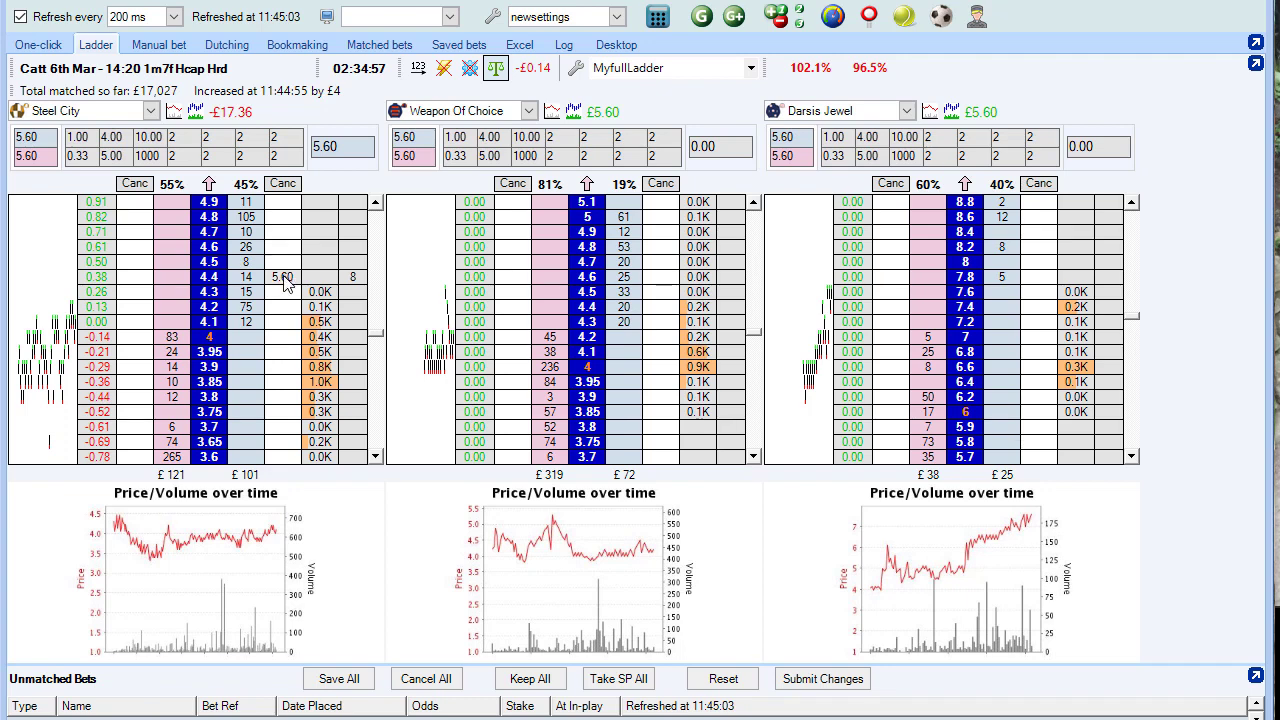
click(288, 309)
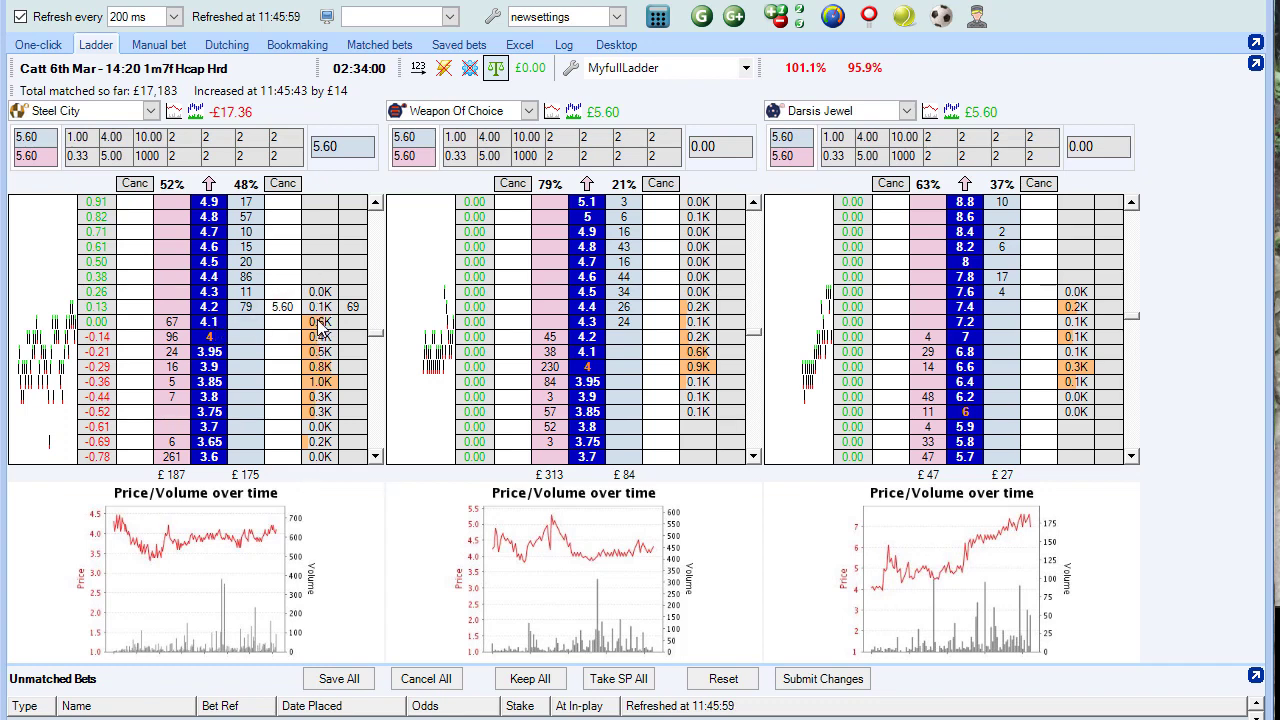
scroll(380, 343, down, 4)
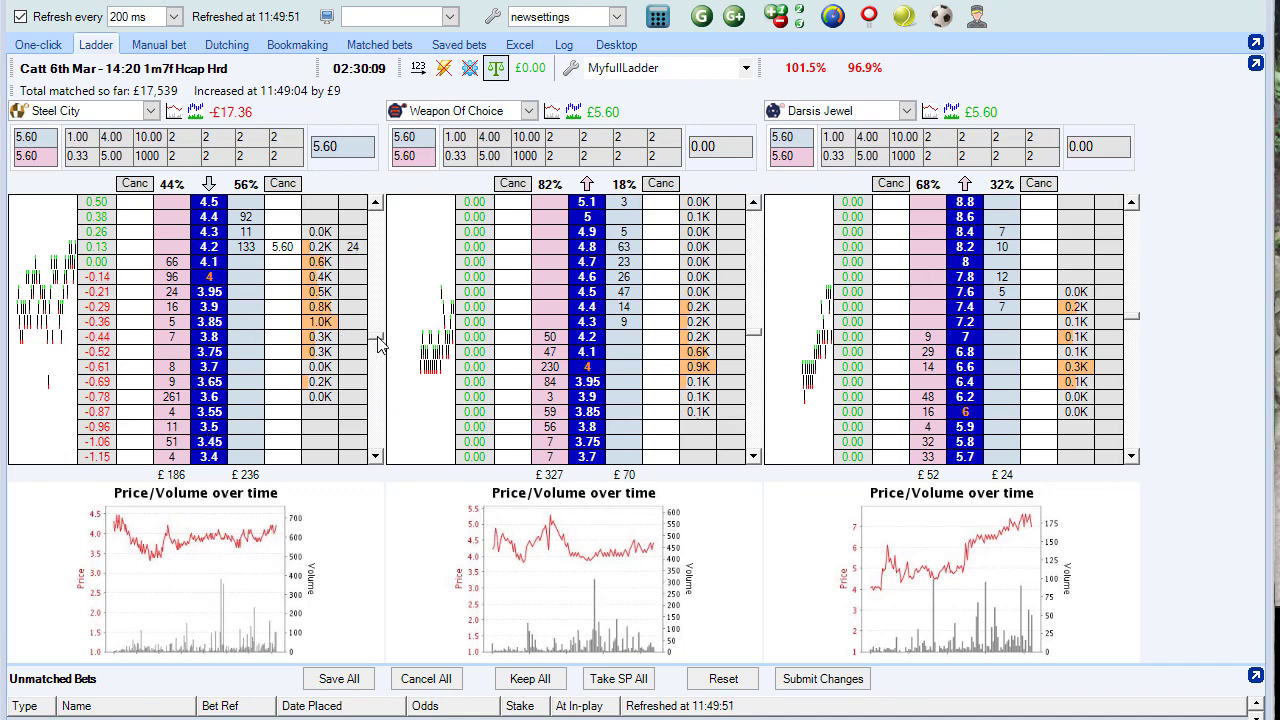
scroll(378, 345, up, 2)
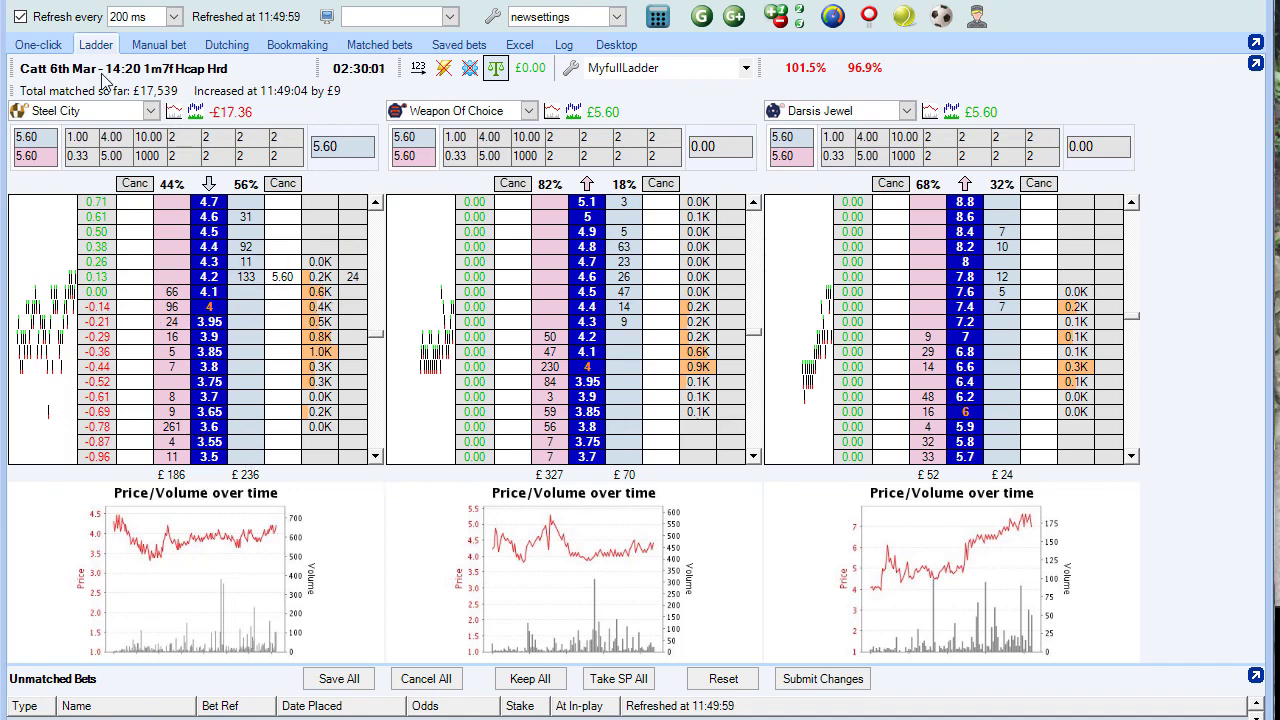
- Change the price refresh interval to 750 ms, then back to 200 ms
click(174, 19)
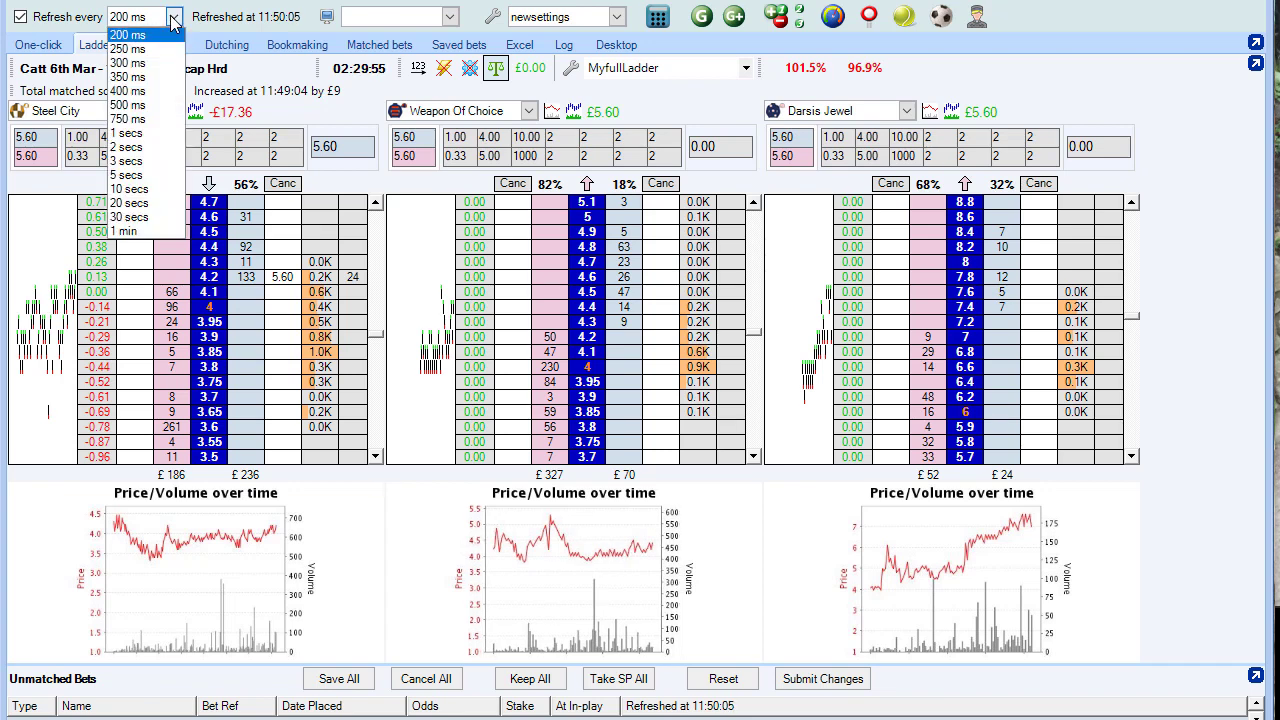
click(174, 19)
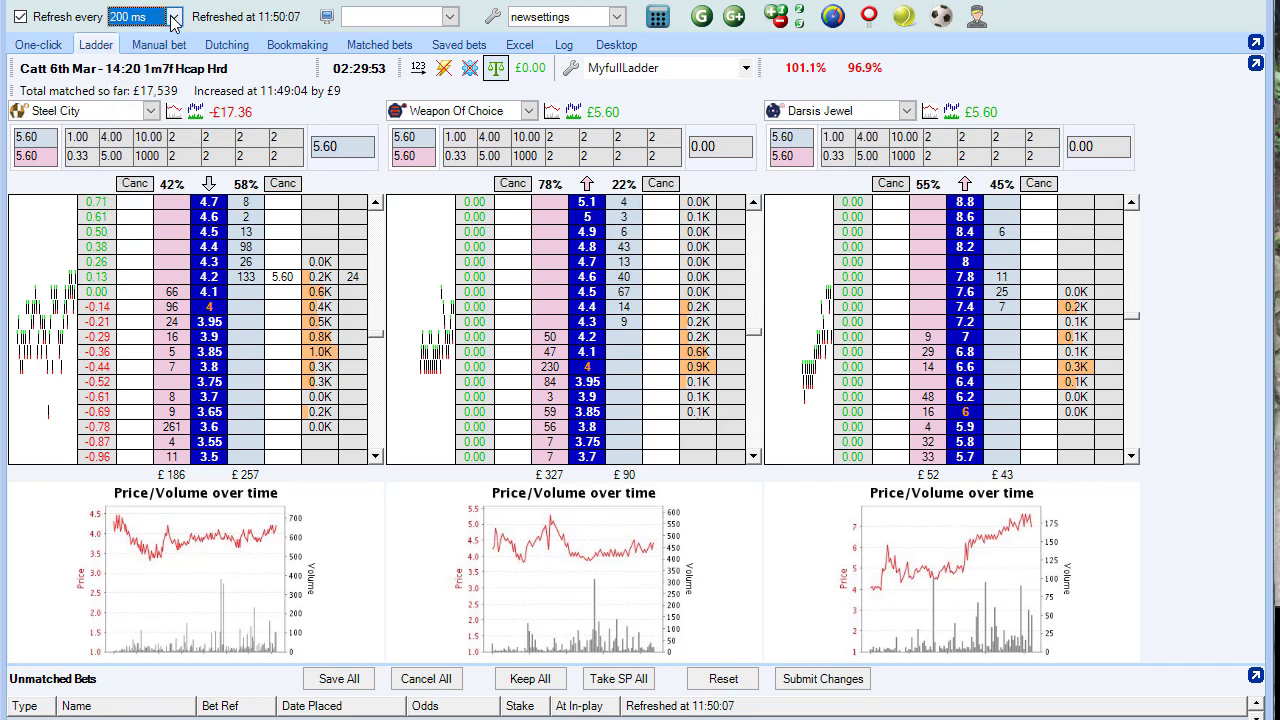
click(174, 19)
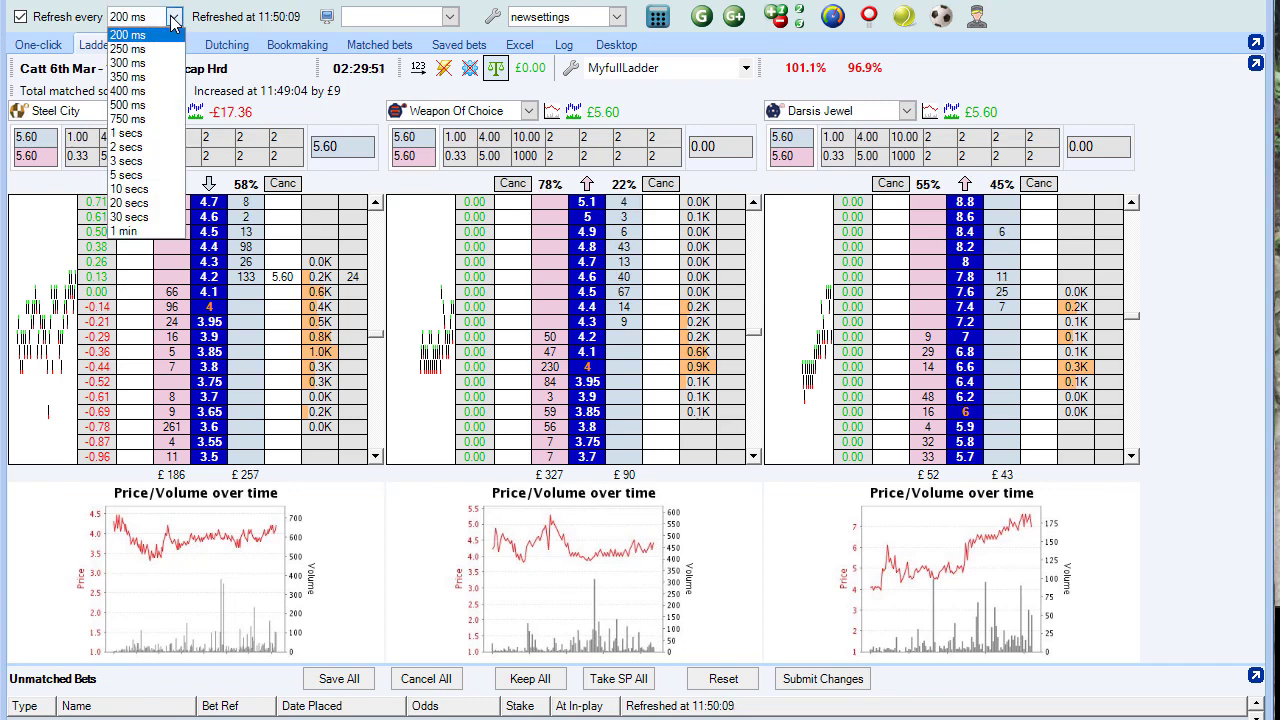
click(130, 119)
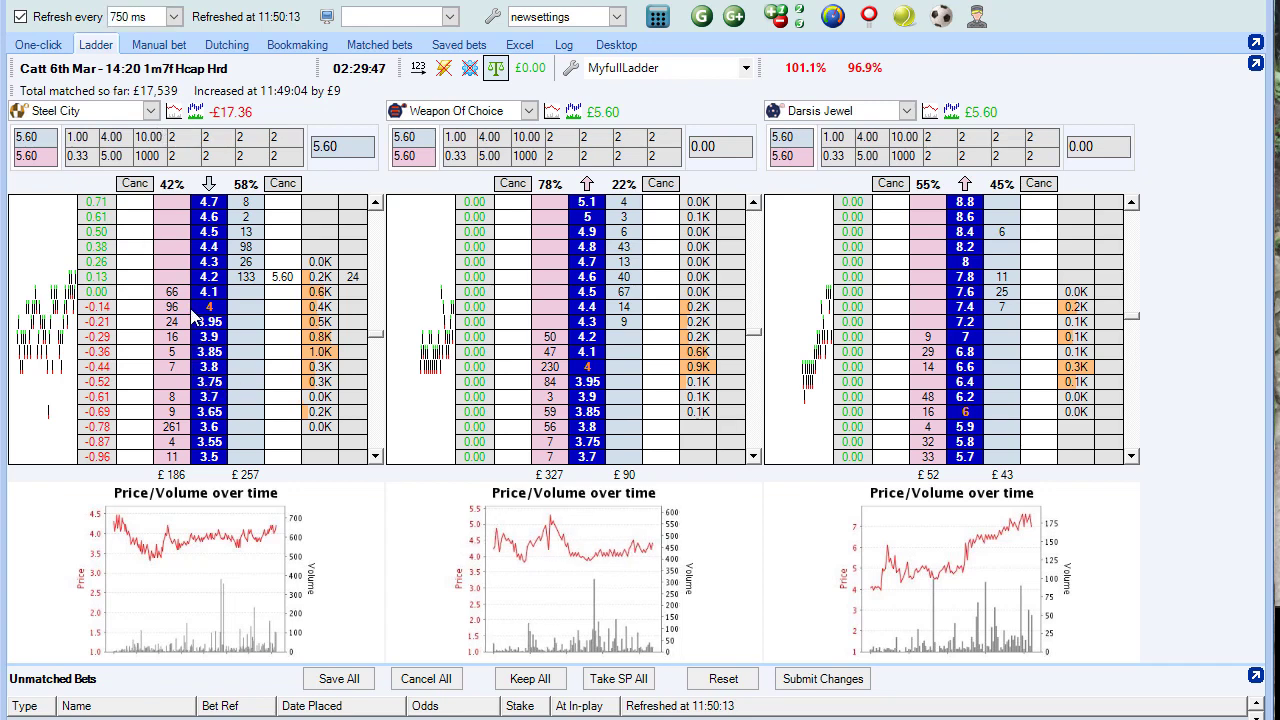
click(173, 17)
click(128, 35)
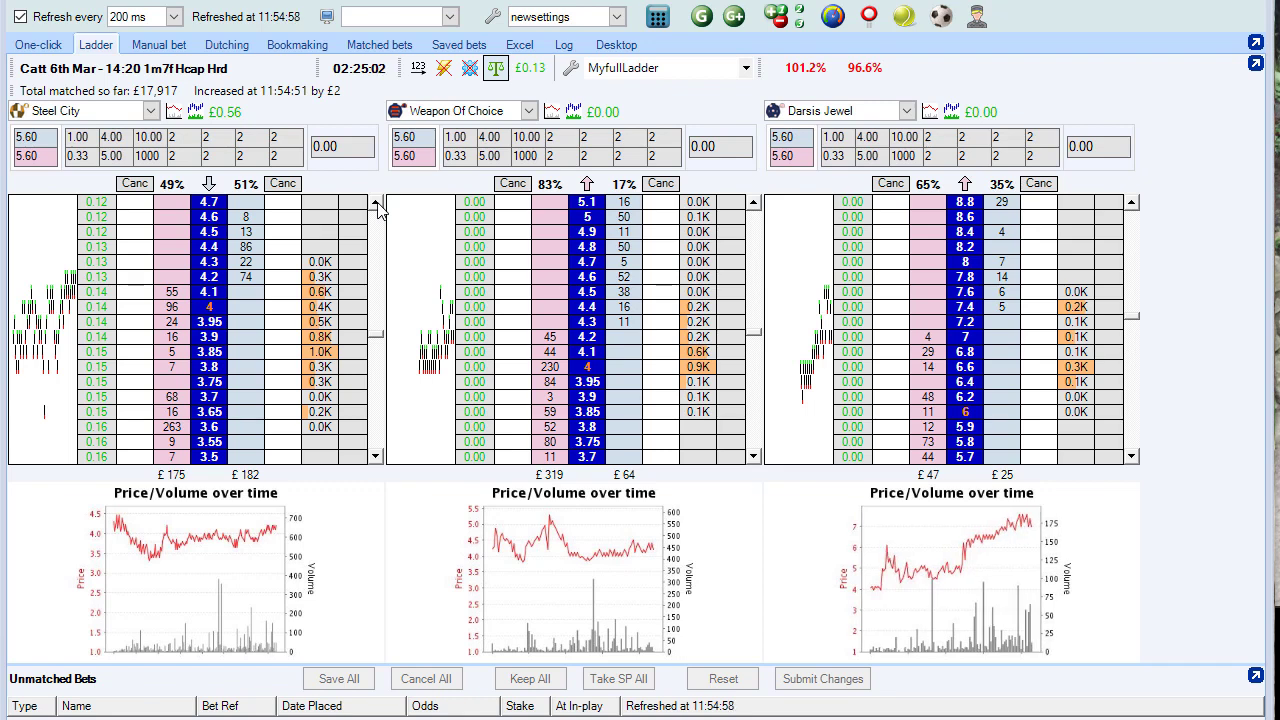
- Scroll Steel City's ladder up one row so 4.8 shows at the top
click(378, 206)
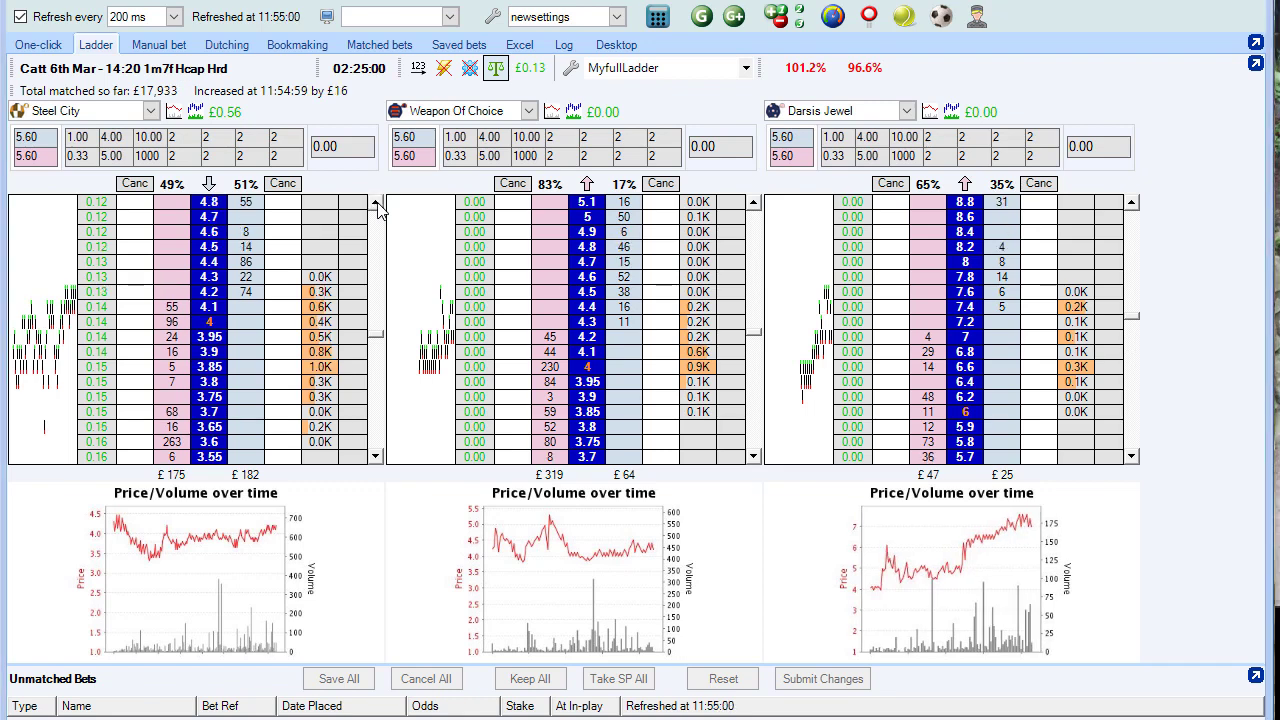